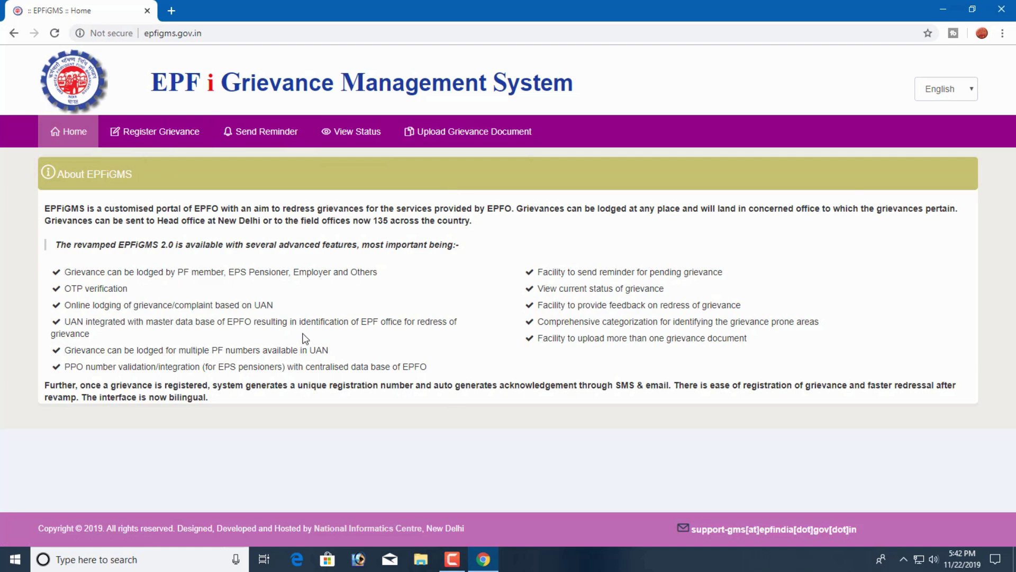
- Start a grievance registration as a PF Member and retrieve the details for the member's Universal Account Number using the image security code
click(155, 133)
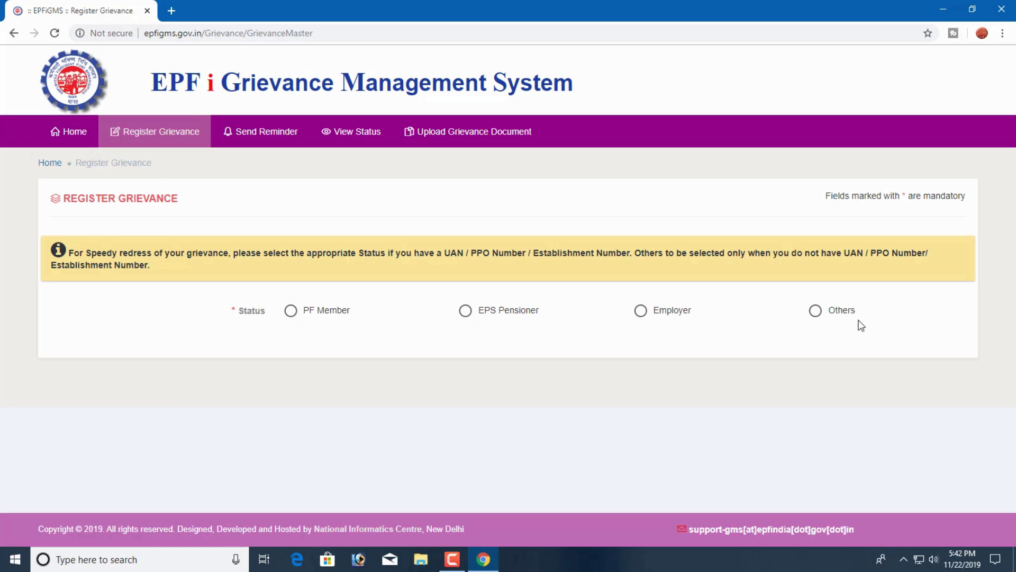
click(290, 312)
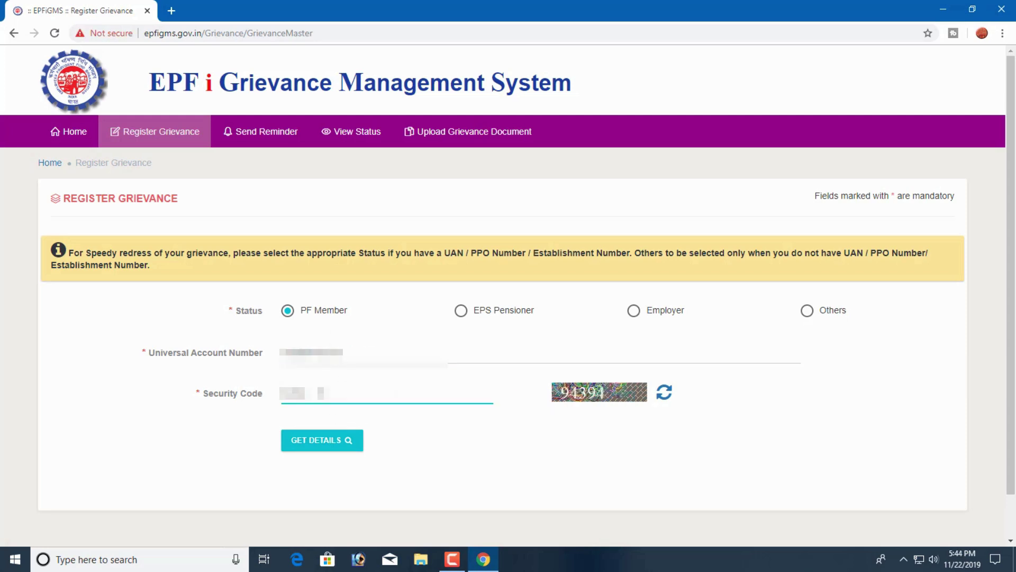
click(322, 443)
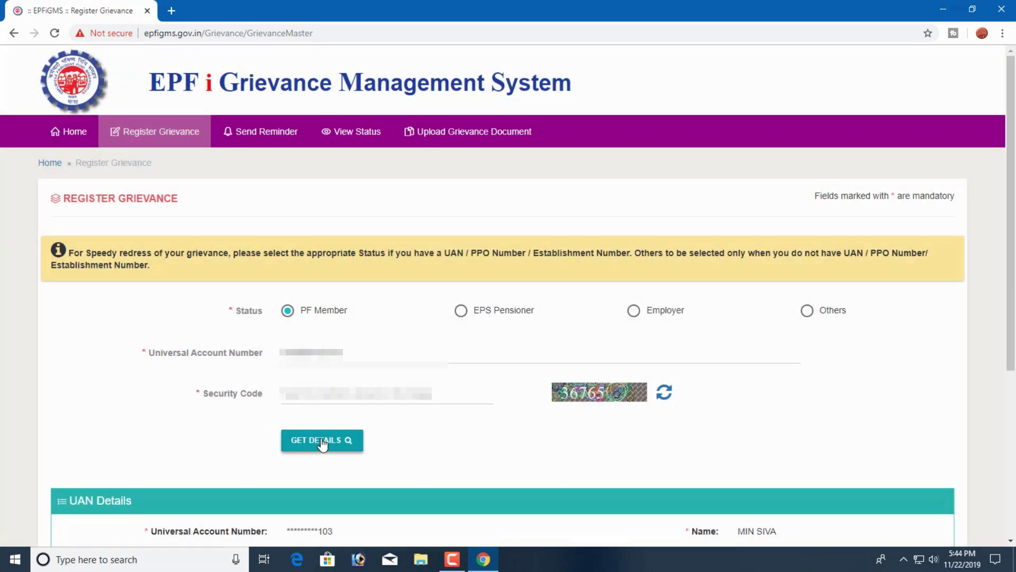
- Request an OTP for the retrieved UAN details, enter it in the verification form and submit it
scroll(397, 318, down, 5)
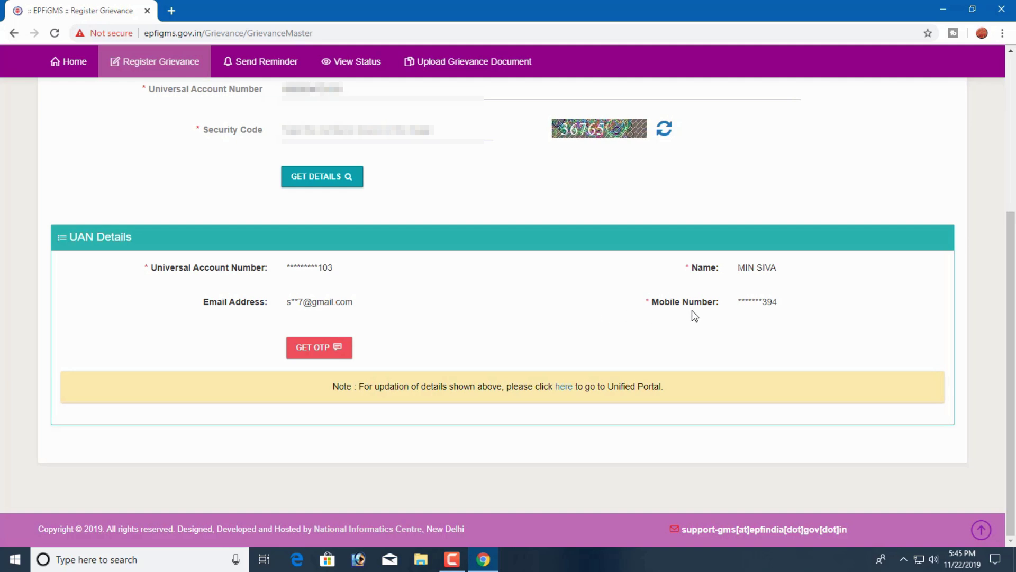
click(320, 353)
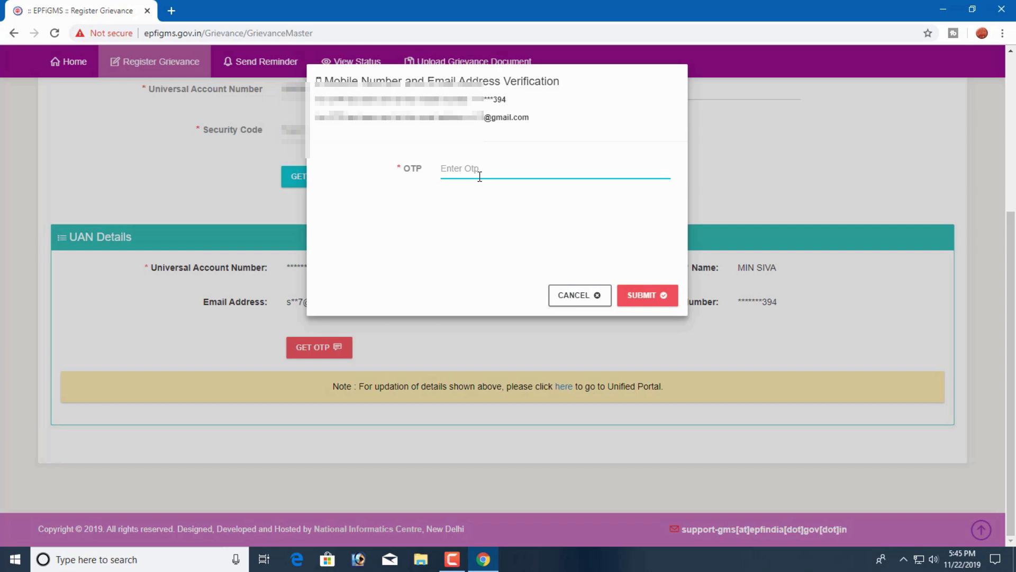
key(ctrl+v)
click(647, 296)
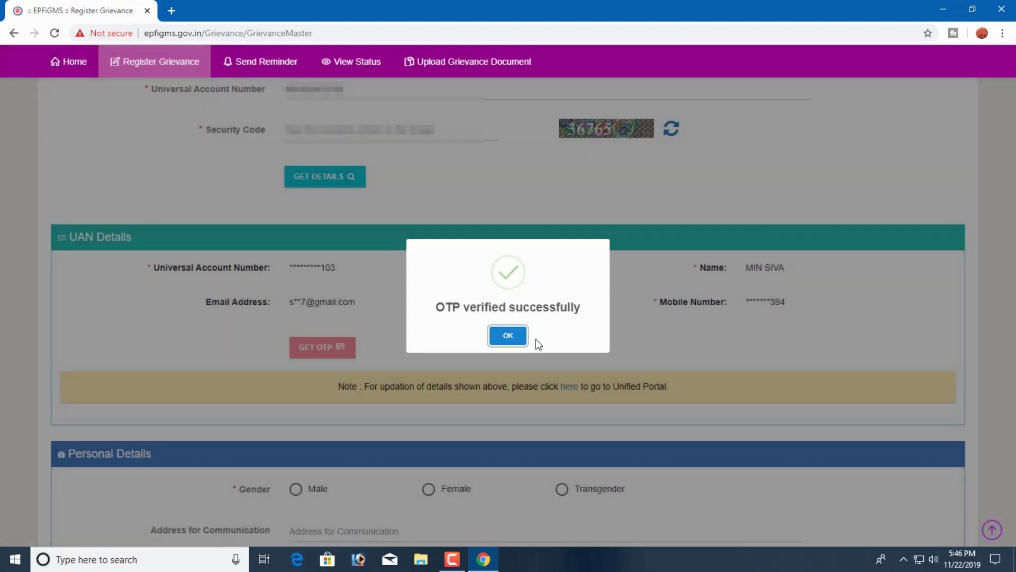
click(508, 337)
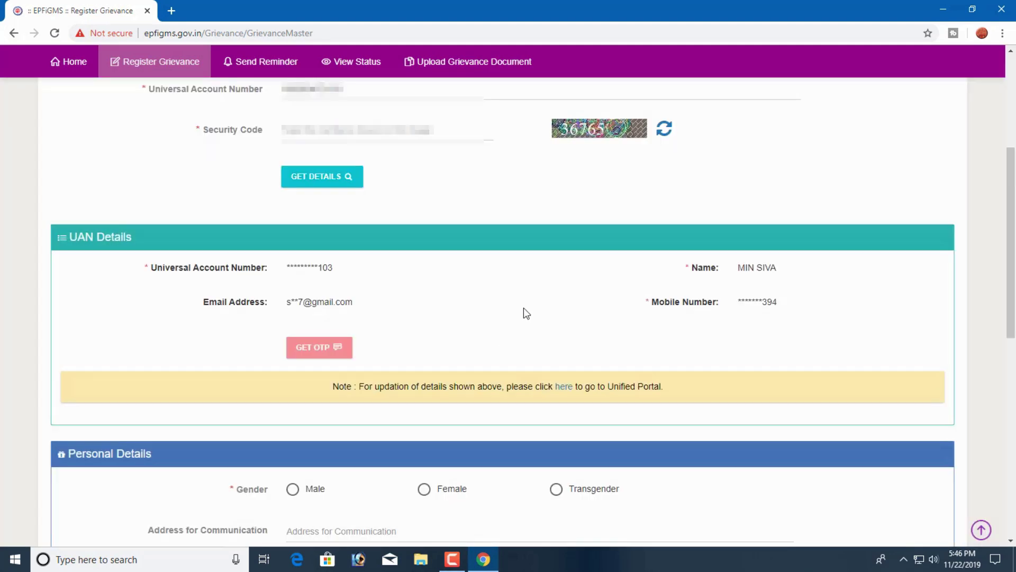
- Fill in the personal details with gender Male, the communication address, pincode, state and image security code
scroll(522, 311, down, 5)
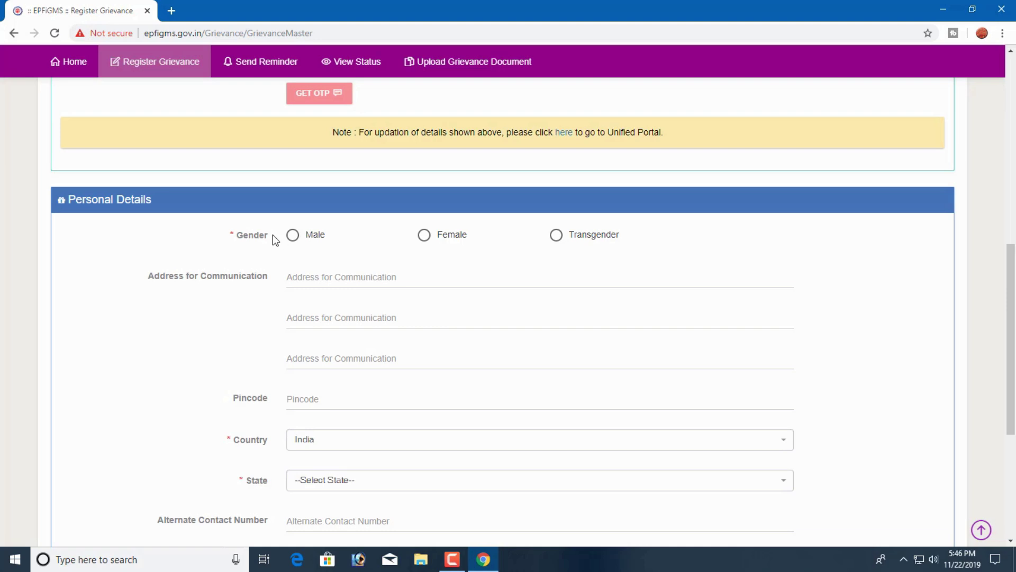
click(293, 235)
scroll(440, 252, down, 2)
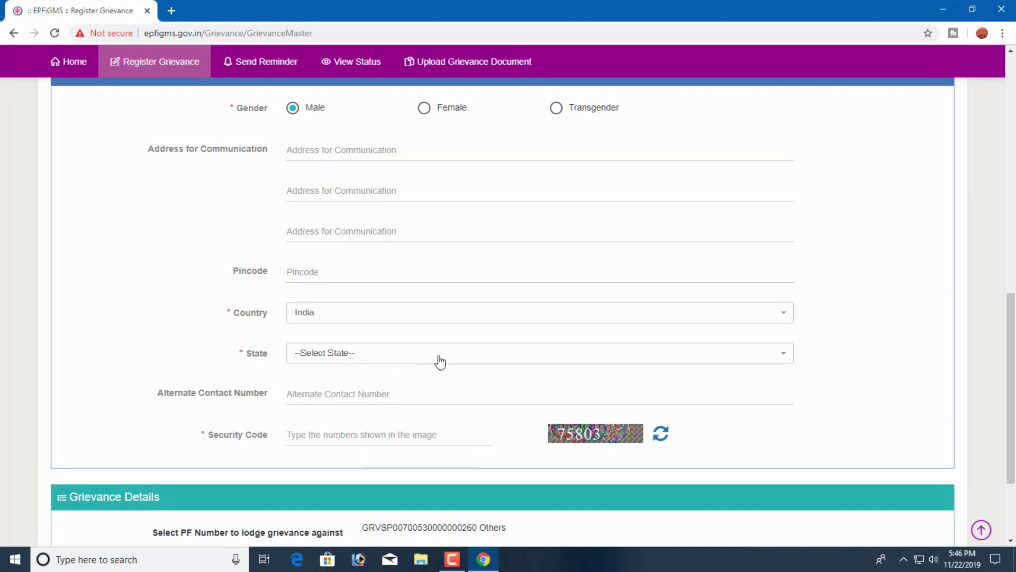
scroll(404, 350, up, 1)
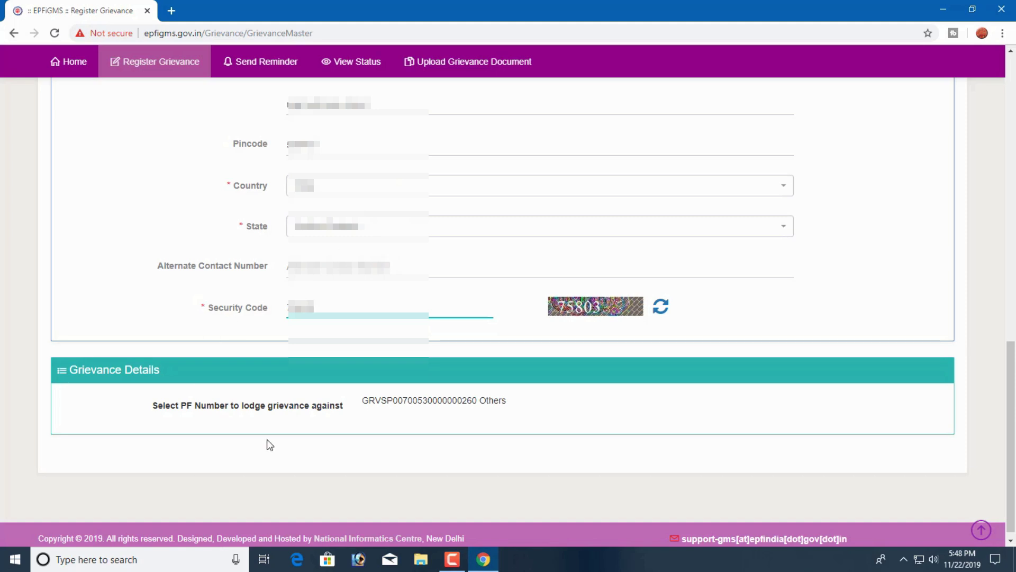
- Open the grievance entry form for the listed PF number and browse the categories related to P.F. Office
click(436, 404)
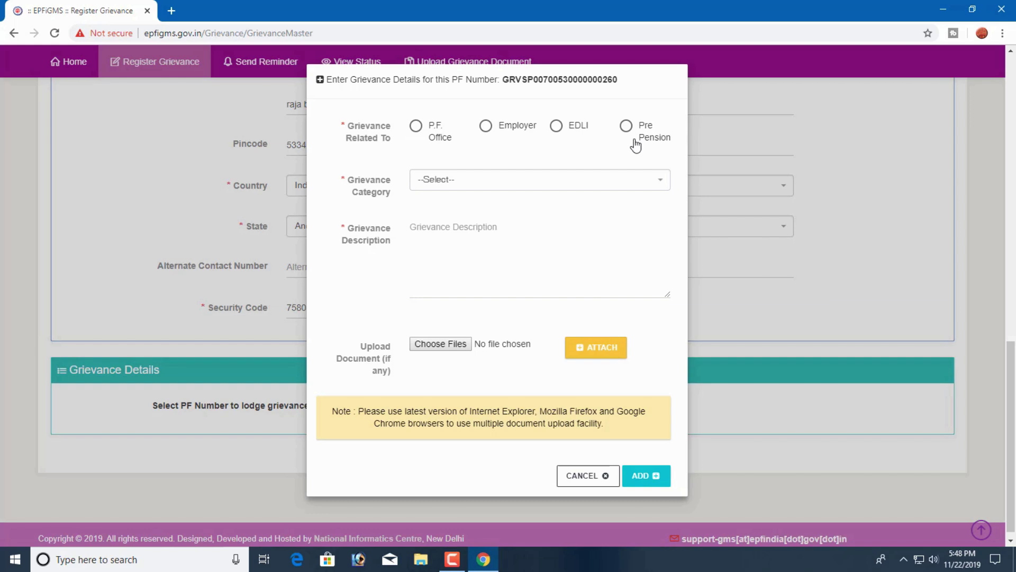
click(416, 127)
click(552, 182)
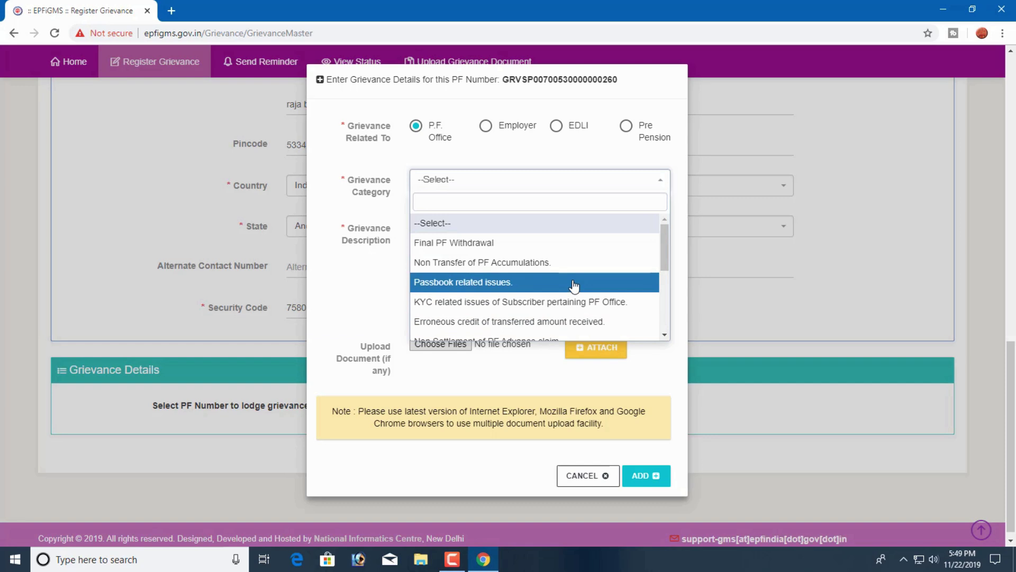
scroll(574, 264, down, 2)
scroll(535, 265, up, 1)
scroll(532, 270, up, 1)
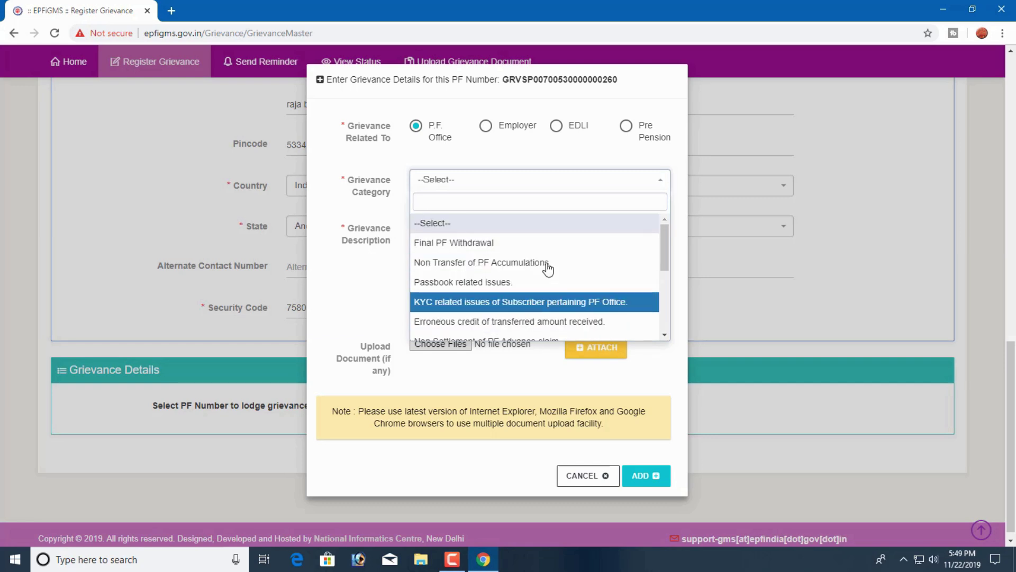
- Relate the grievance to Employer, with the category "PF contribution is deducted from the salary but not deposited with EPFO."
click(487, 128)
click(487, 127)
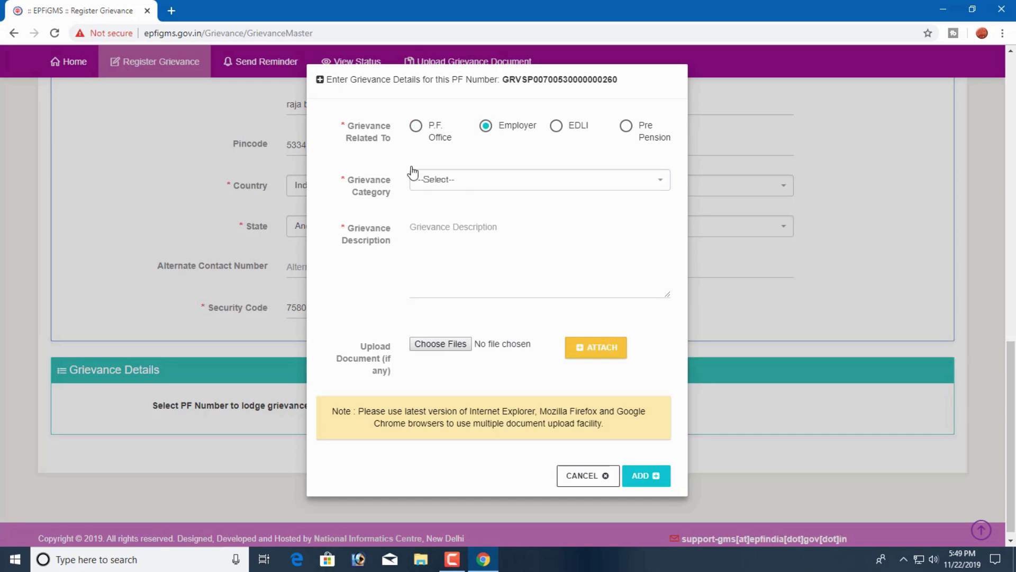
click(567, 182)
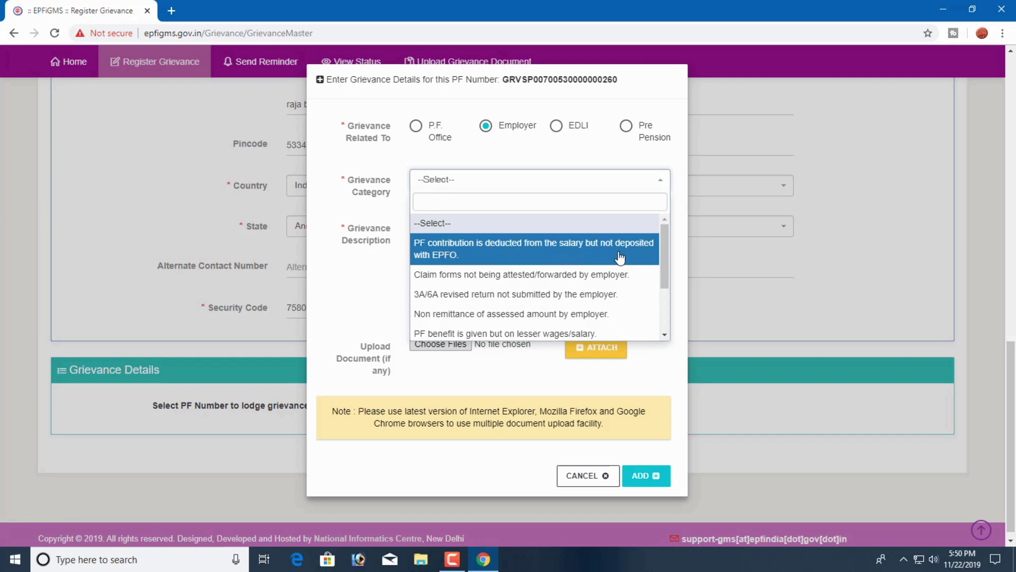
click(519, 252)
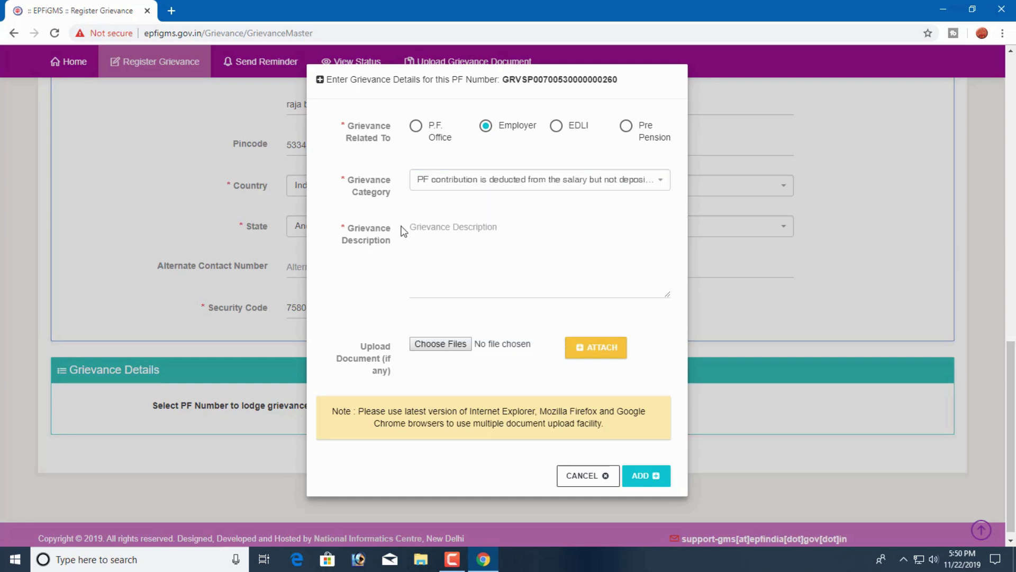
click(484, 248)
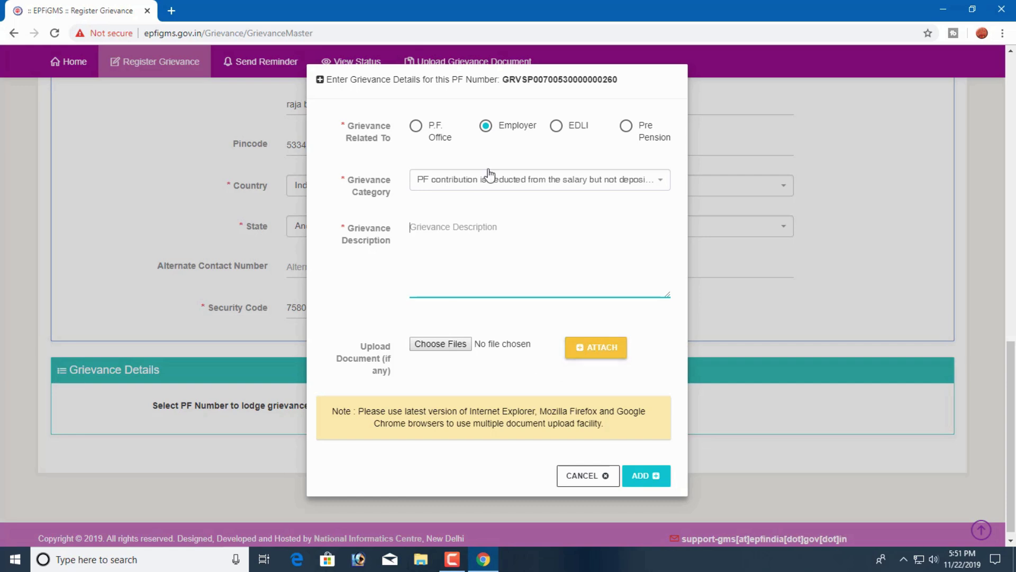
- Relate the grievance to P.F. Office and set its category to "Unified portals member interface not working or slow."
click(417, 128)
click(599, 186)
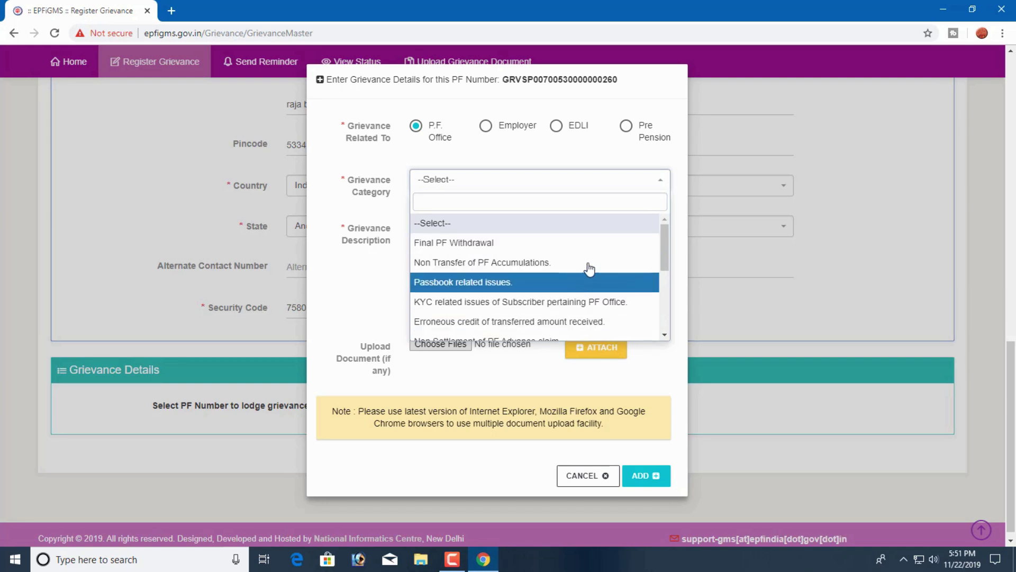
scroll(589, 270, down, 5)
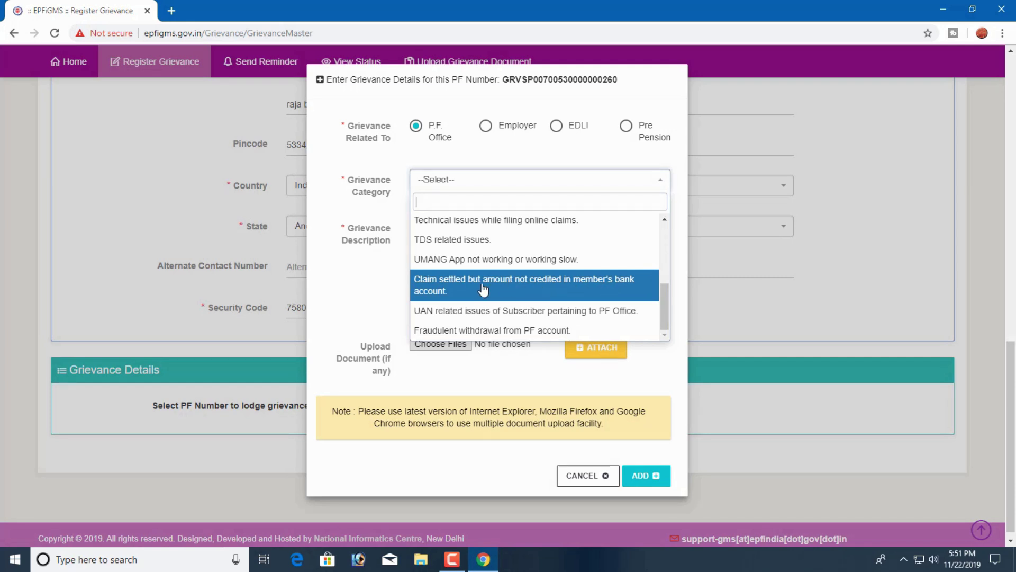
click(529, 288)
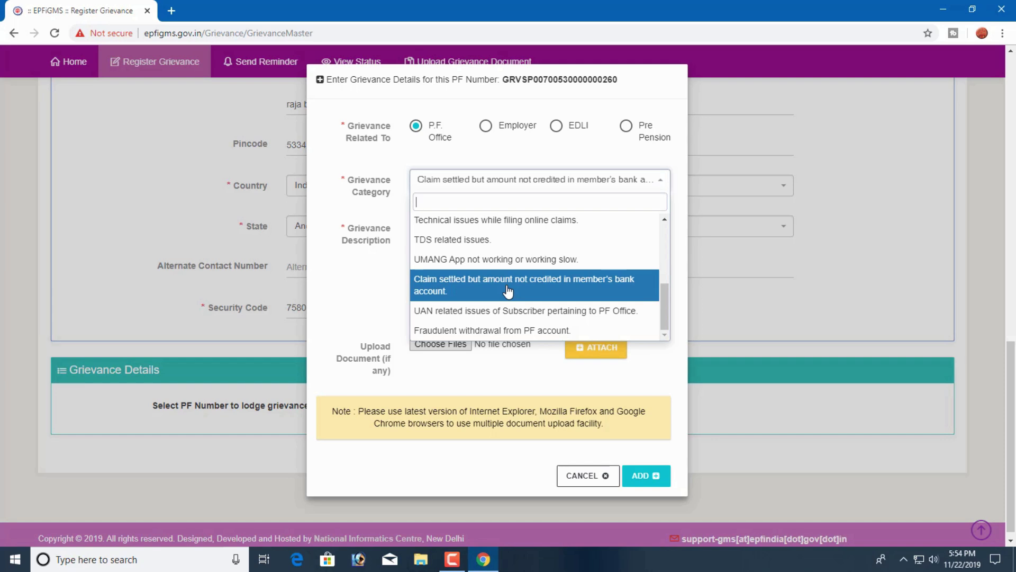
scroll(508, 291, up, 2)
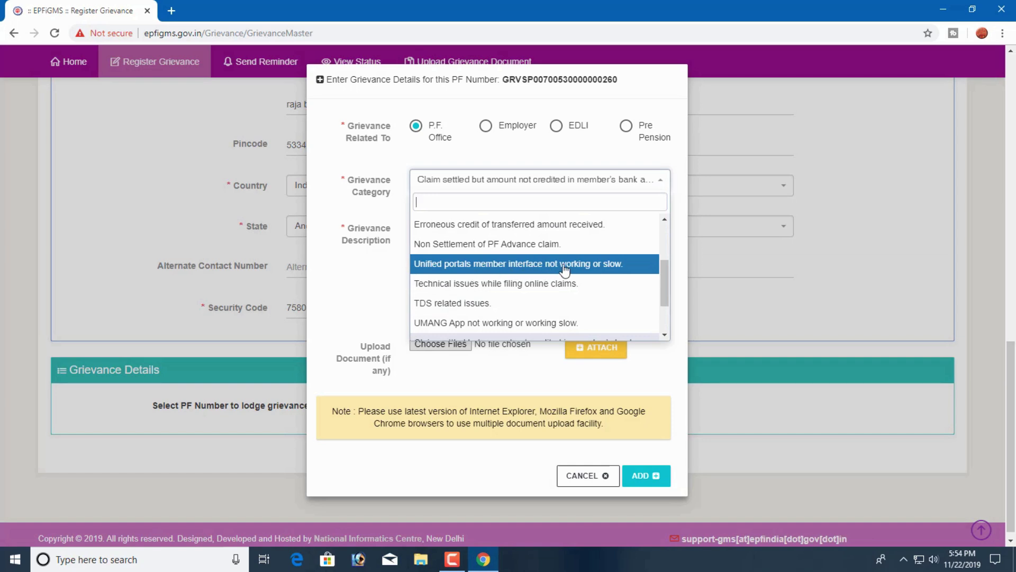
click(518, 264)
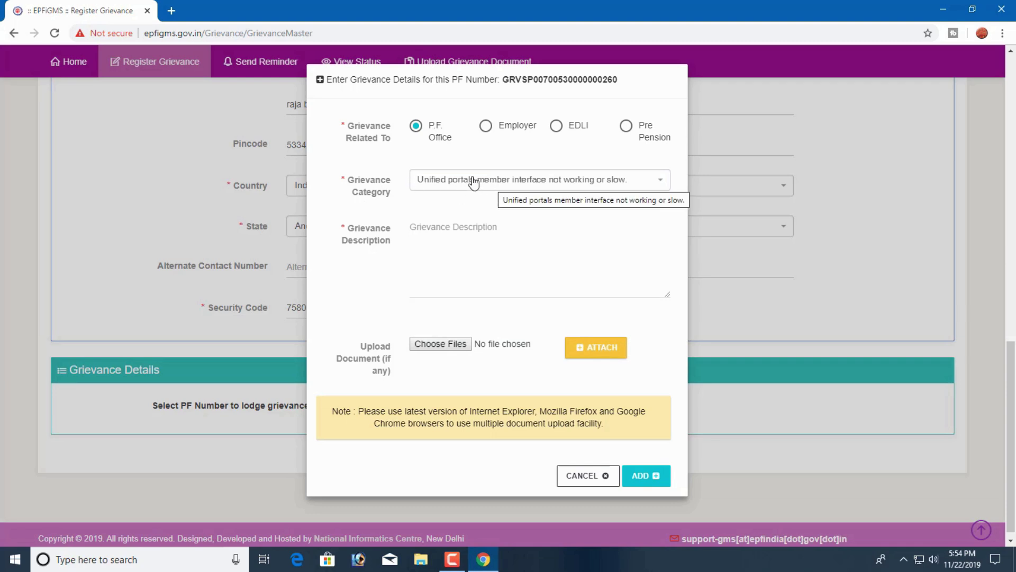
- Add the grievance with the description "some times lag and not open, so please fix" and submit the registration
click(471, 290)
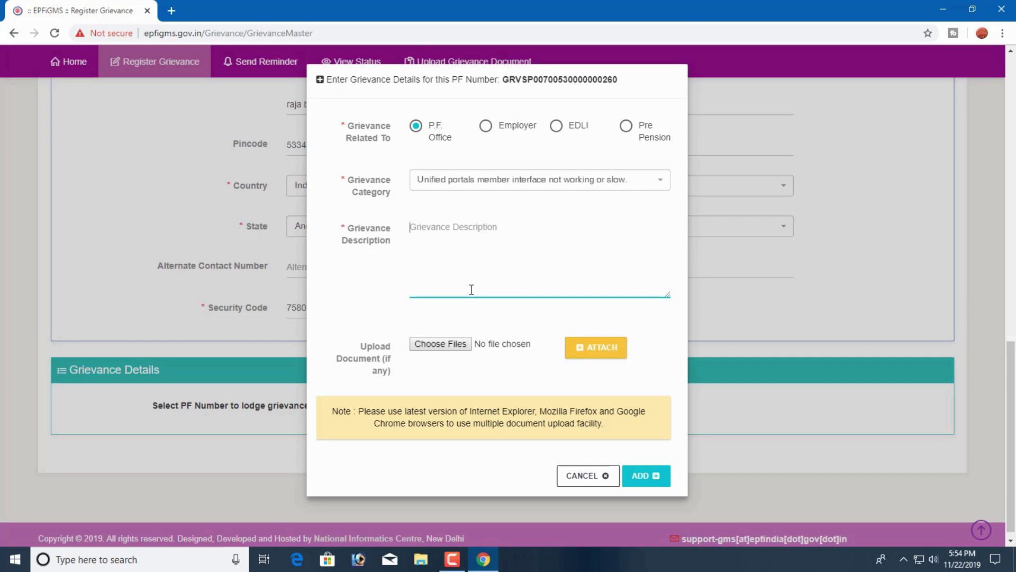
text(some times lag and not open, so please fix)
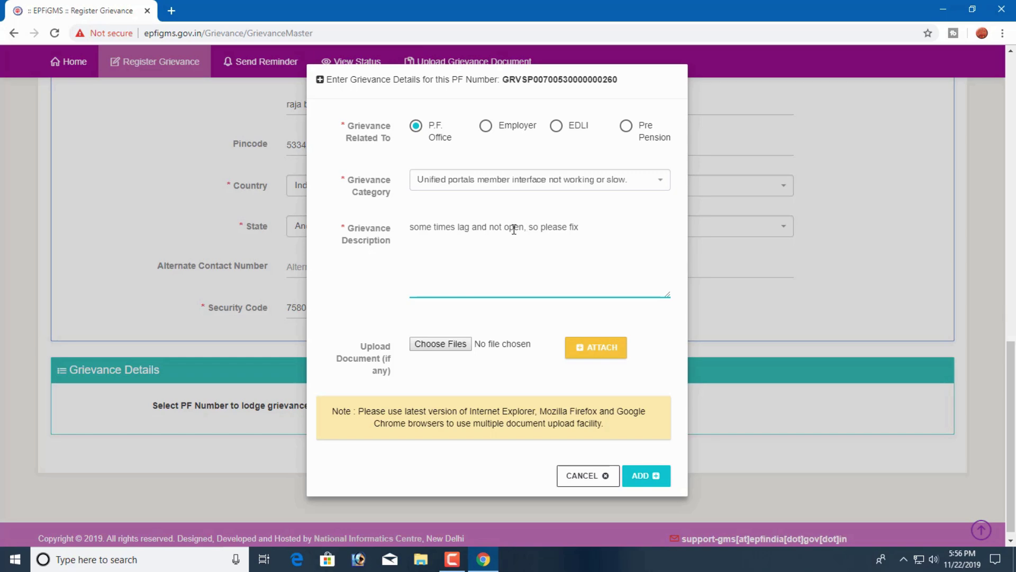
click(645, 477)
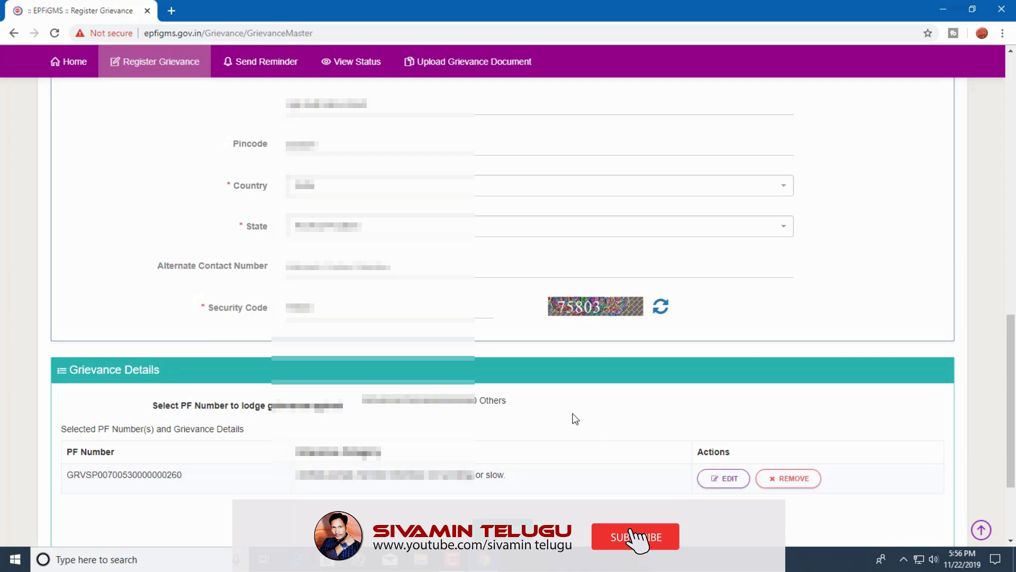
scroll(575, 418, down, 1)
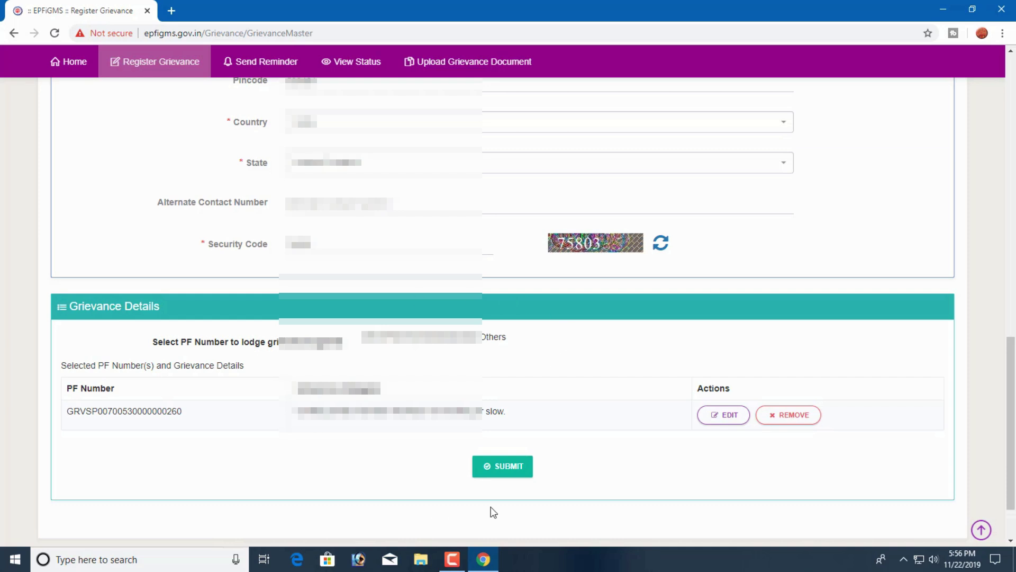
click(504, 468)
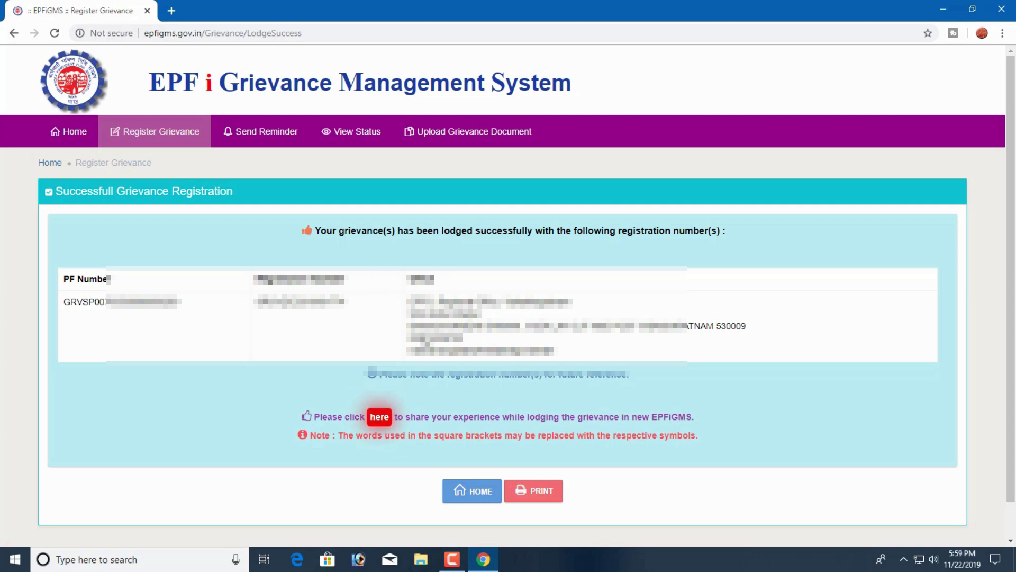
- Print the registration acknowledgement to a PDF named "EPFiGMS __ Grievance Lodge" on the Desktop
click(538, 491)
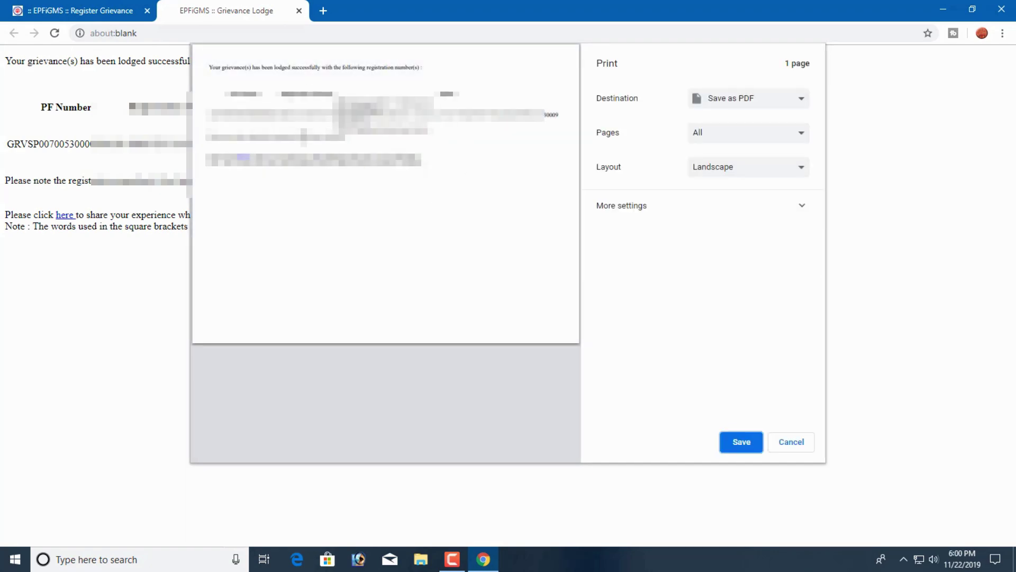
click(741, 442)
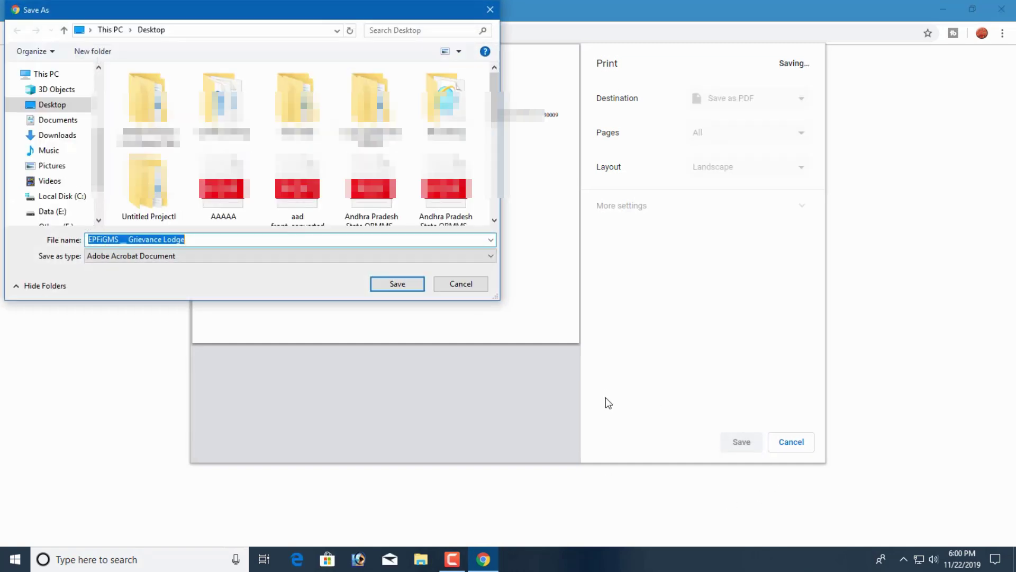
click(406, 282)
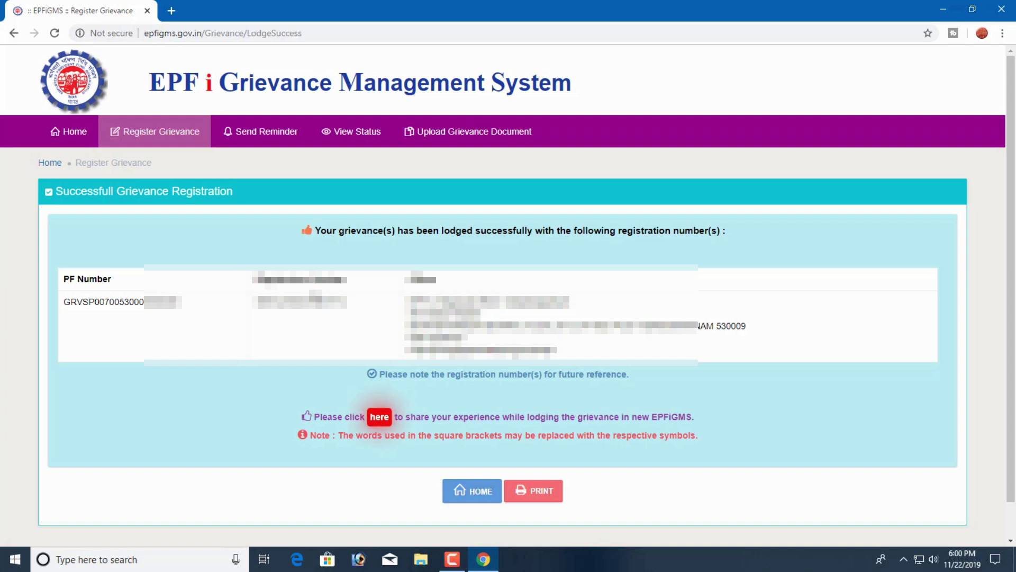
- Open the grievance document upload form and enter the registration number without leading spaces
click(480, 137)
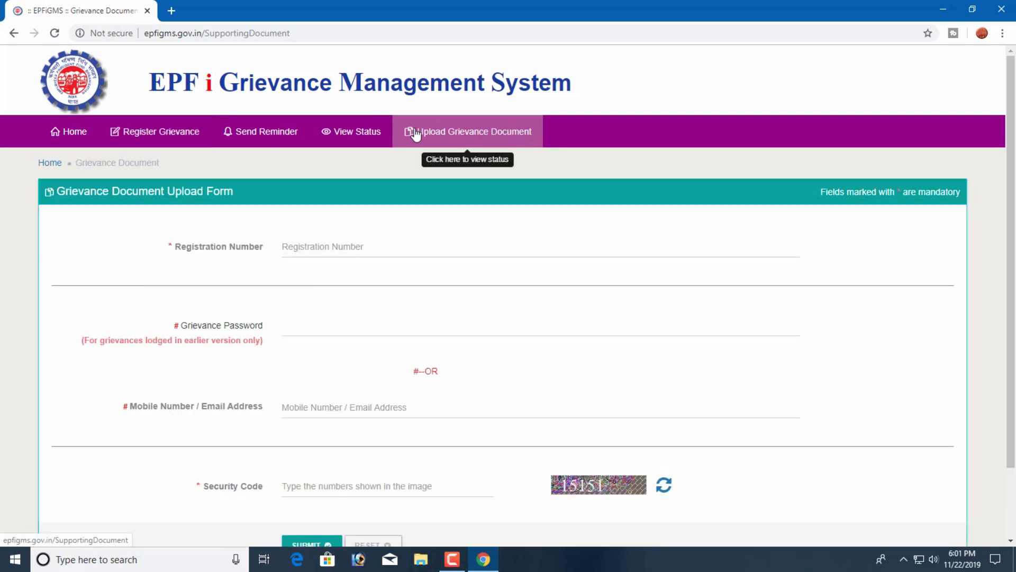
click(337, 248)
click(355, 246)
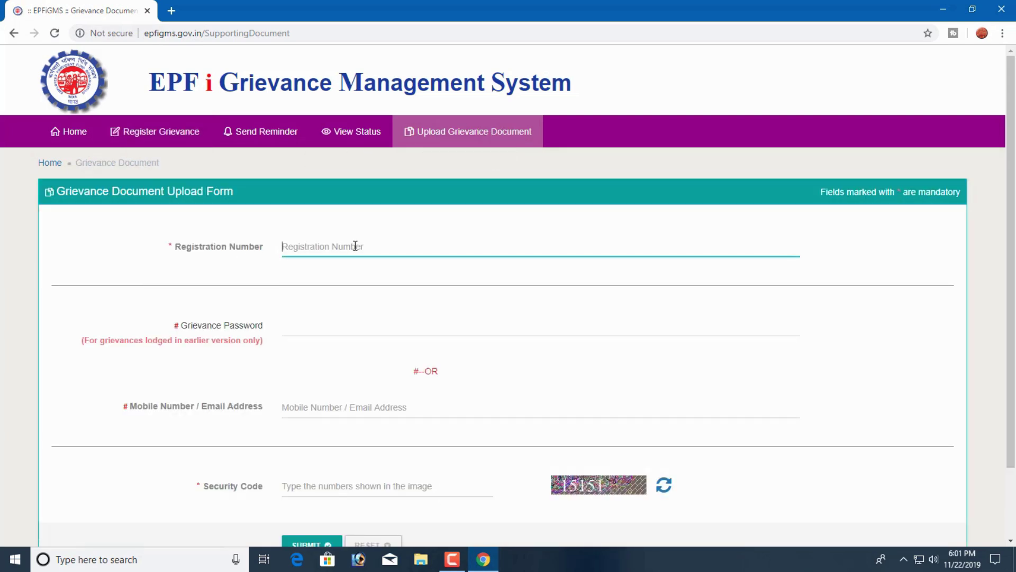
key(ctrl+v)
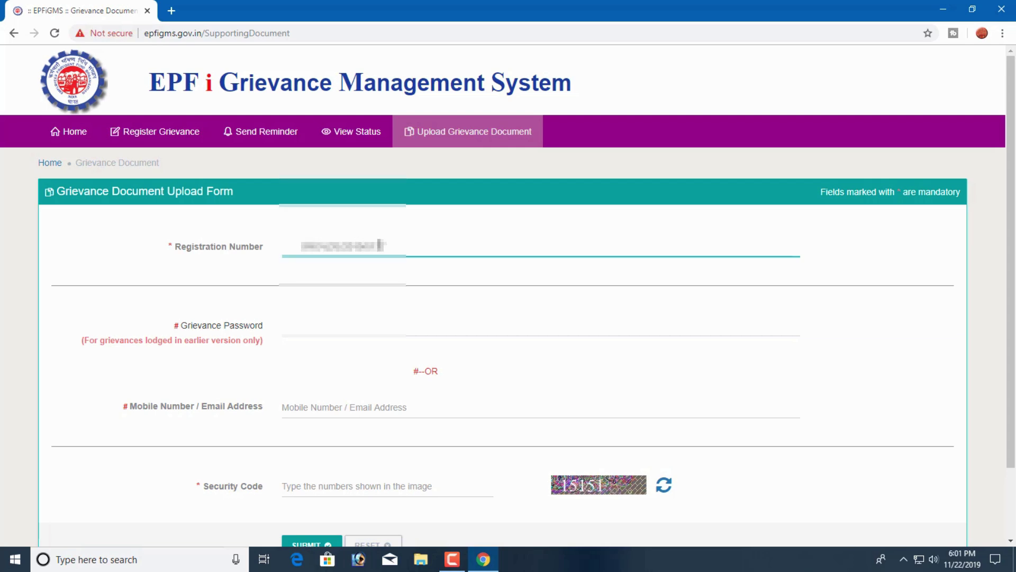
key(BackSpace)
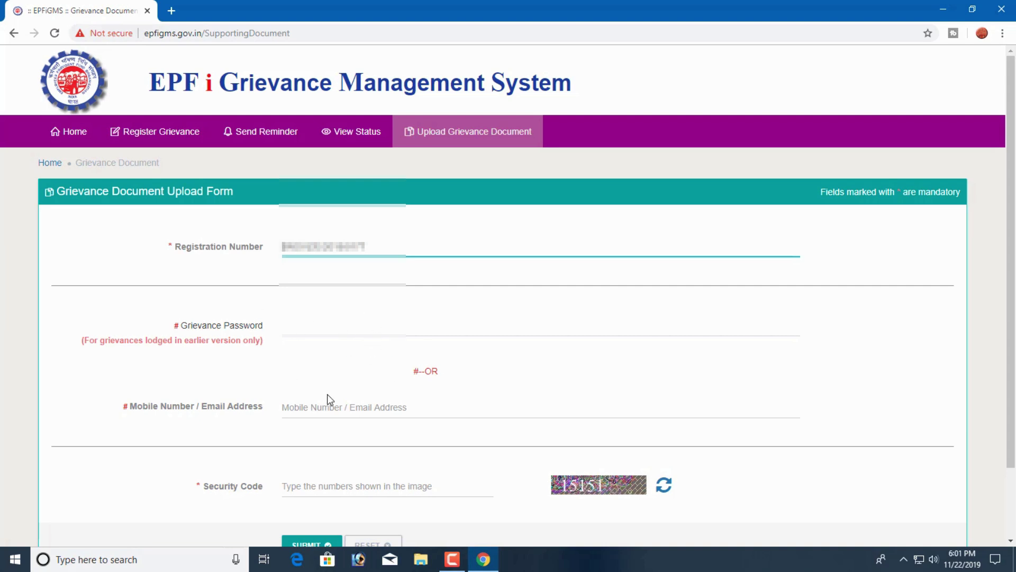
click(356, 406)
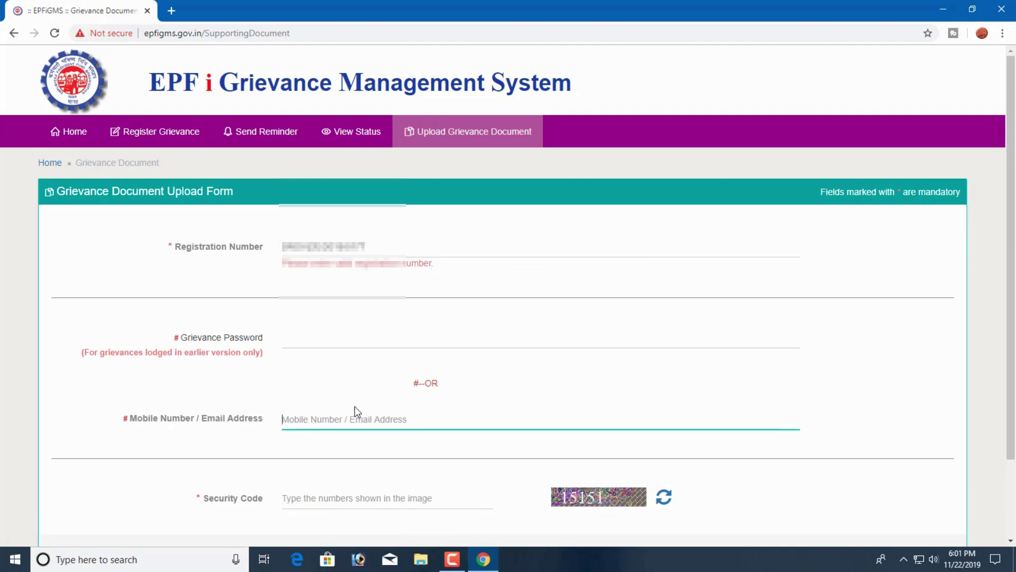
scroll(370, 344, down, 2)
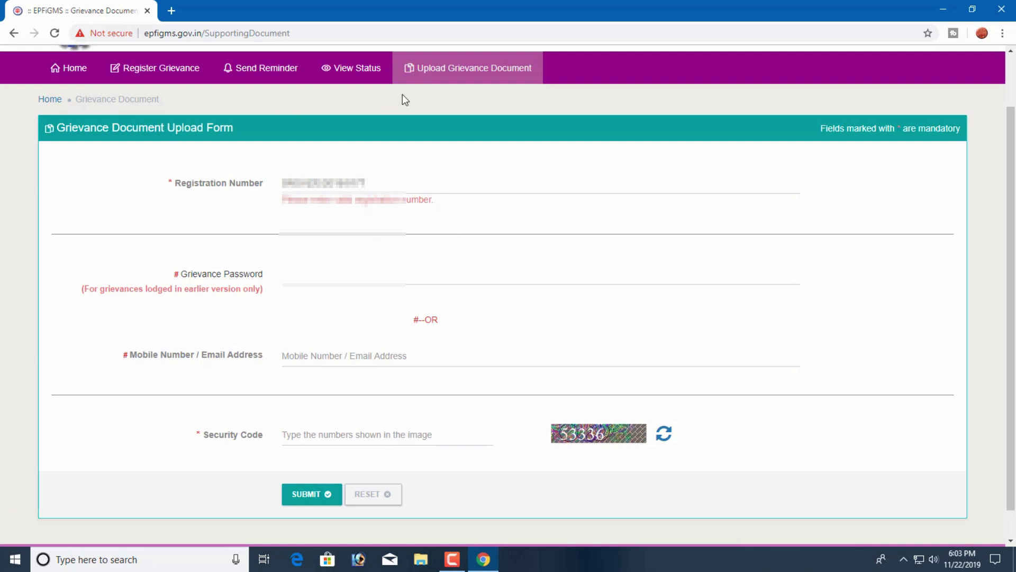
- Open the grievance status form and examine the fields it requires
click(361, 74)
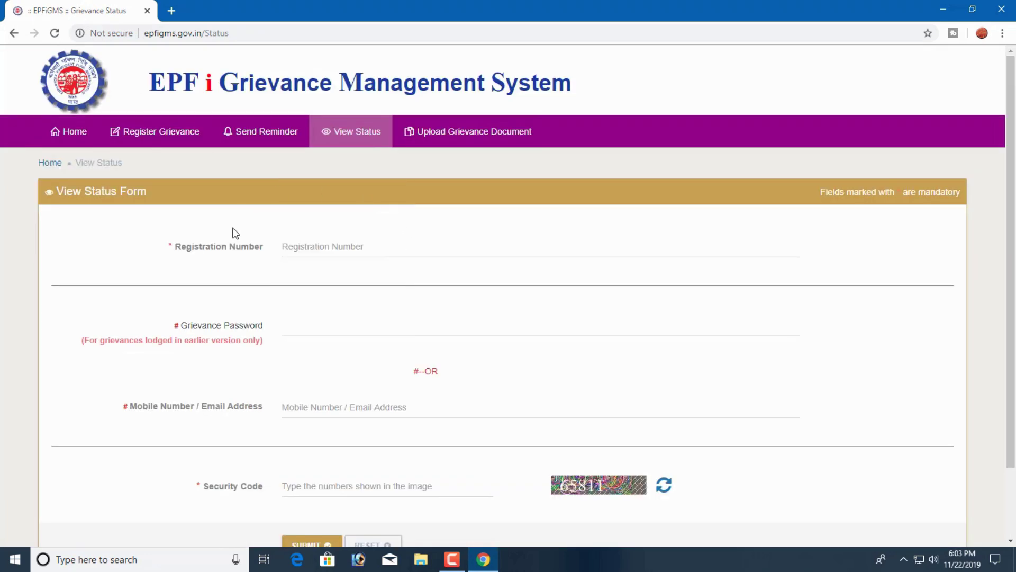
scroll(352, 235, down, 2)
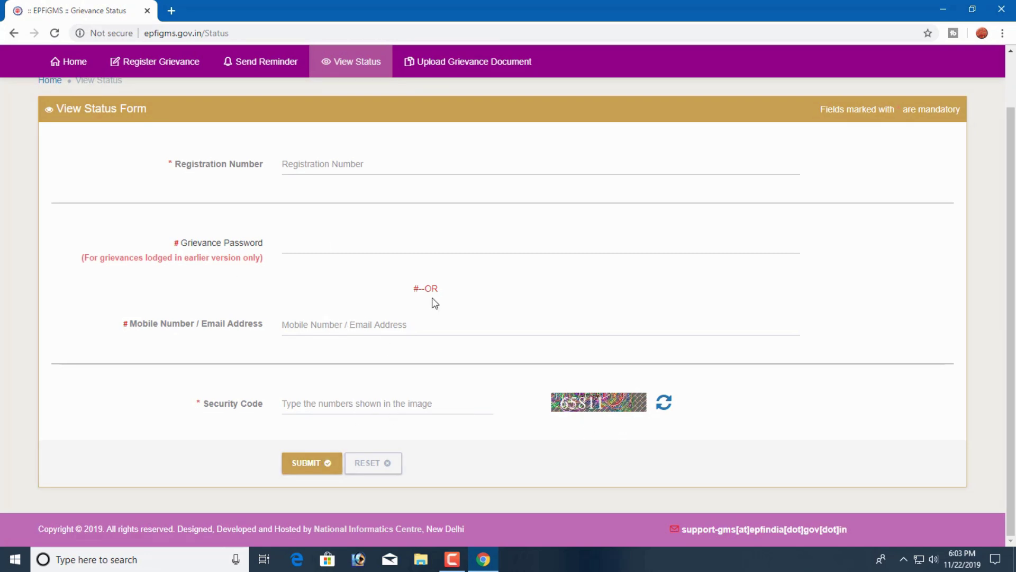
scroll(432, 300, up, 2)
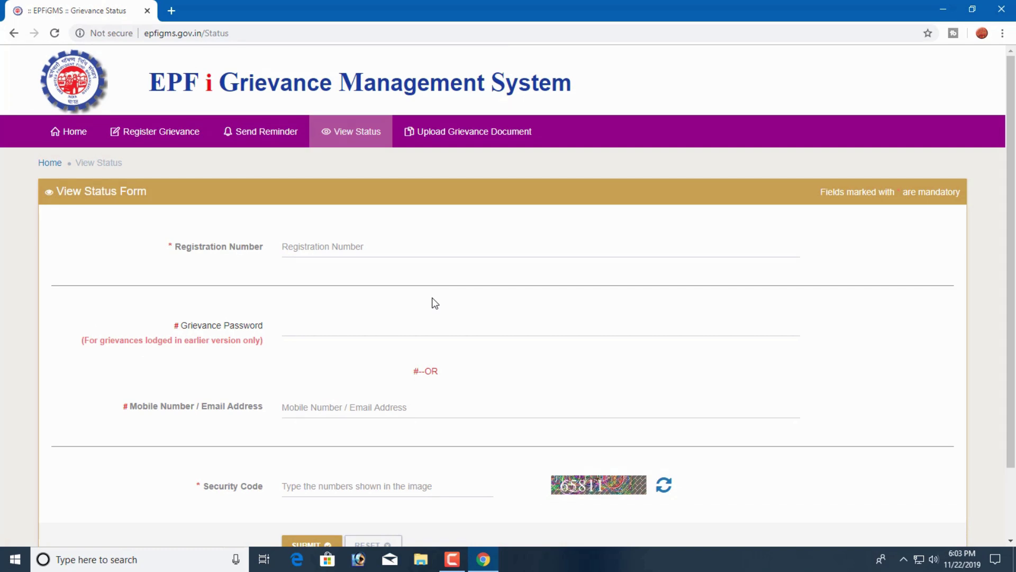